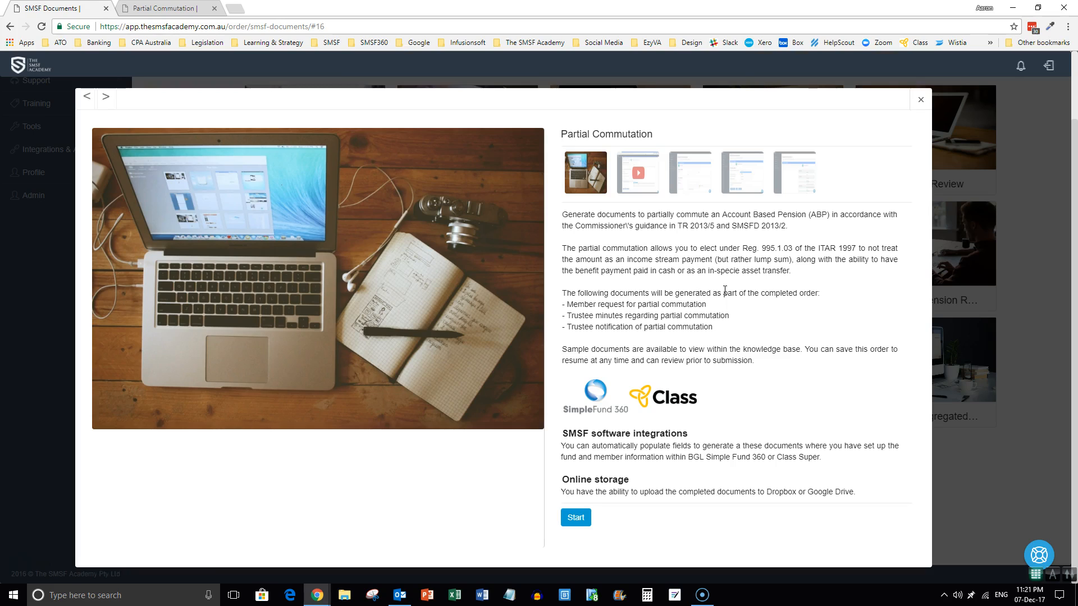
Start the new Partial Commutation order so its Fund Details step appears.
left_click(168, 9)
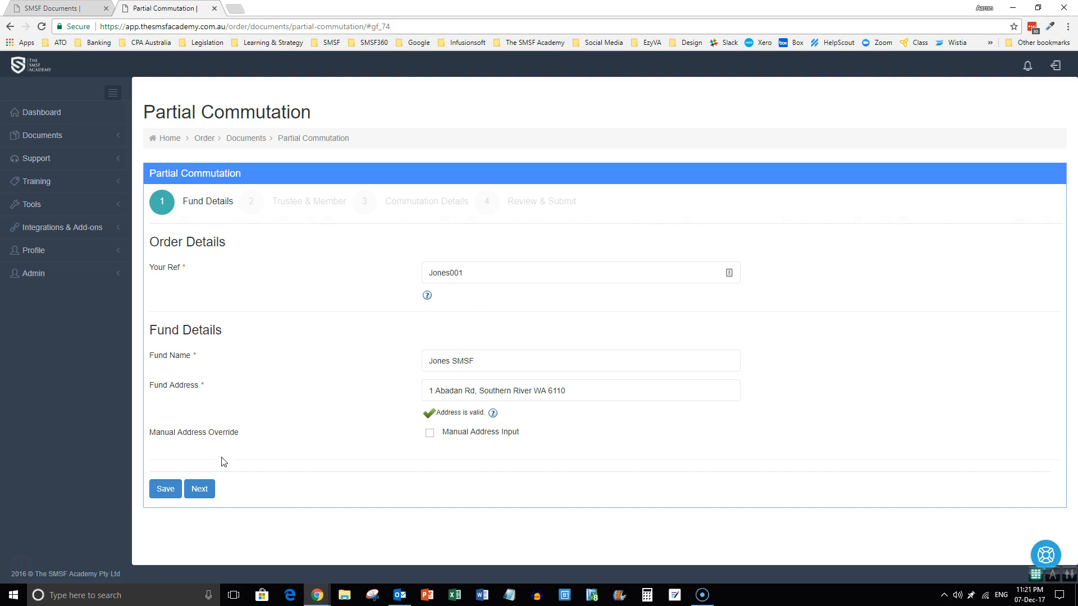
Move to the trustee step and use the fund's address for the trustee meeting.
left_click(200, 491)
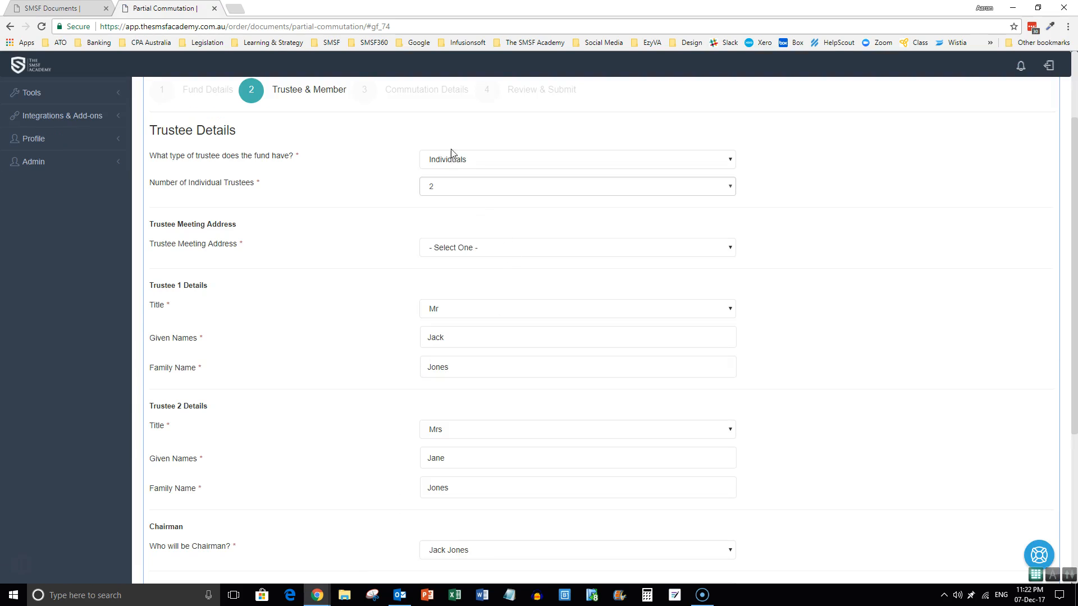
left_click(449, 247)
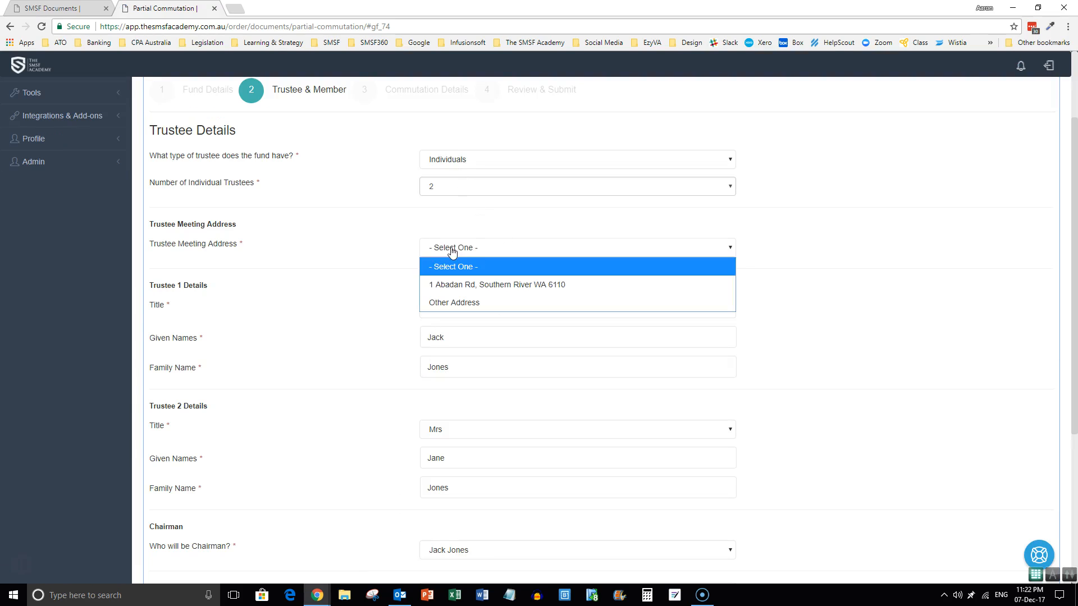
left_click(449, 285)
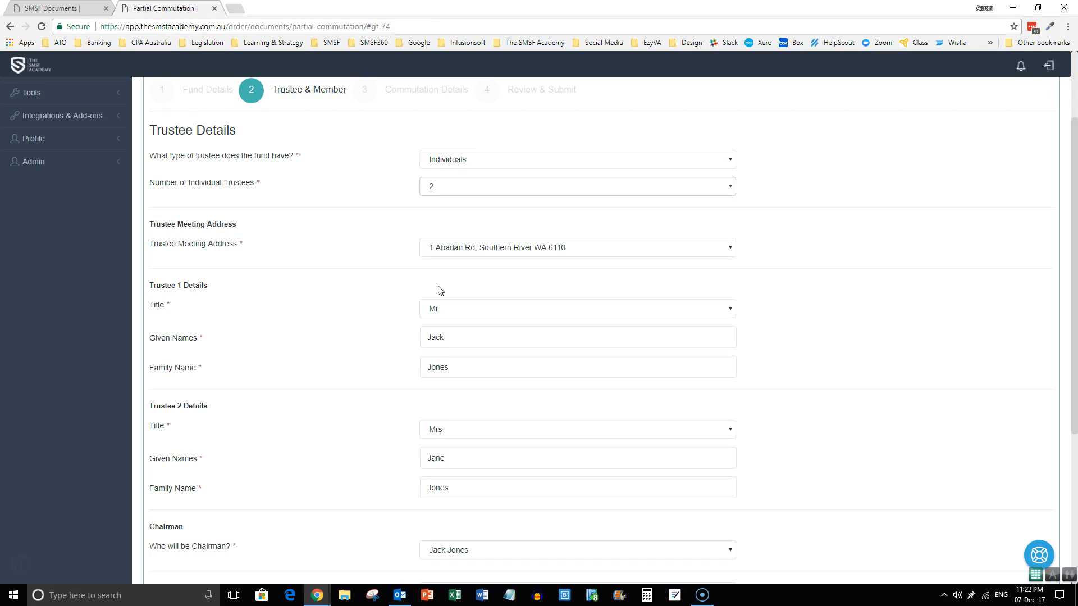
scroll(510, 310, "down", 4)
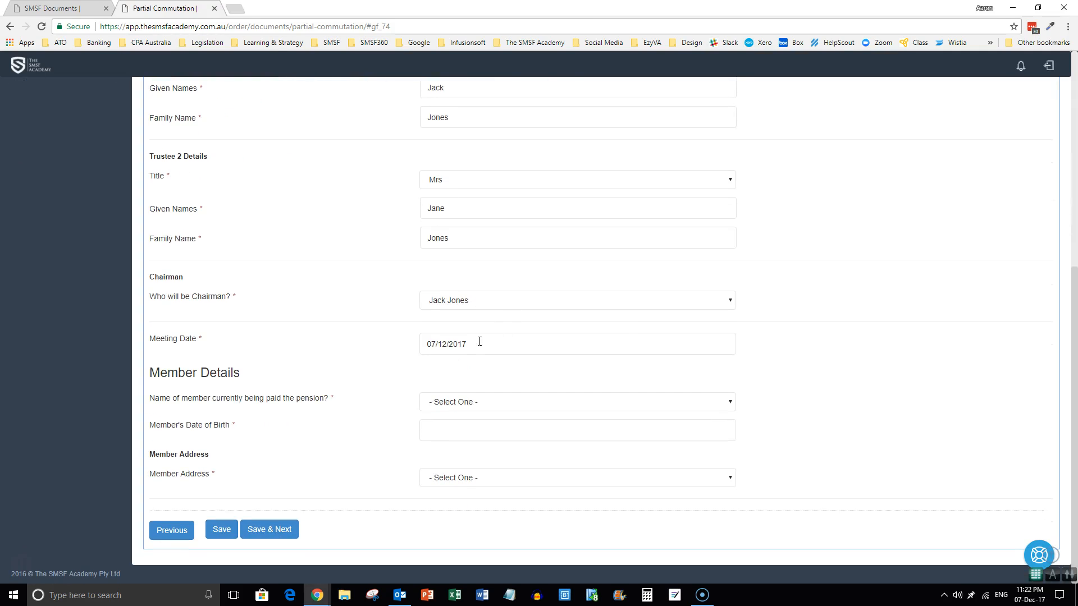
left_click(463, 409)
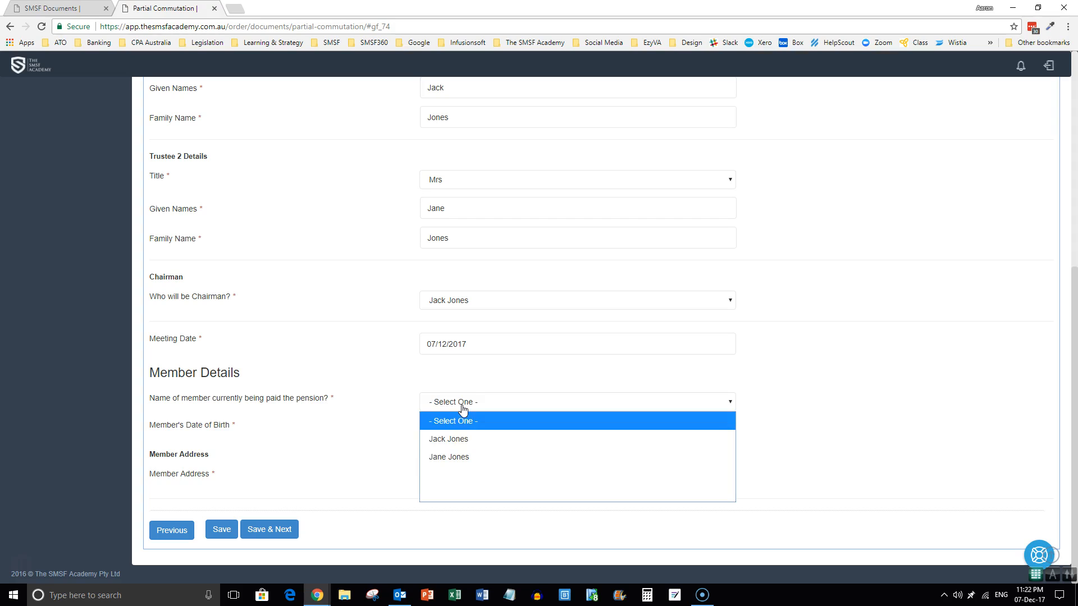
left_click(466, 440)
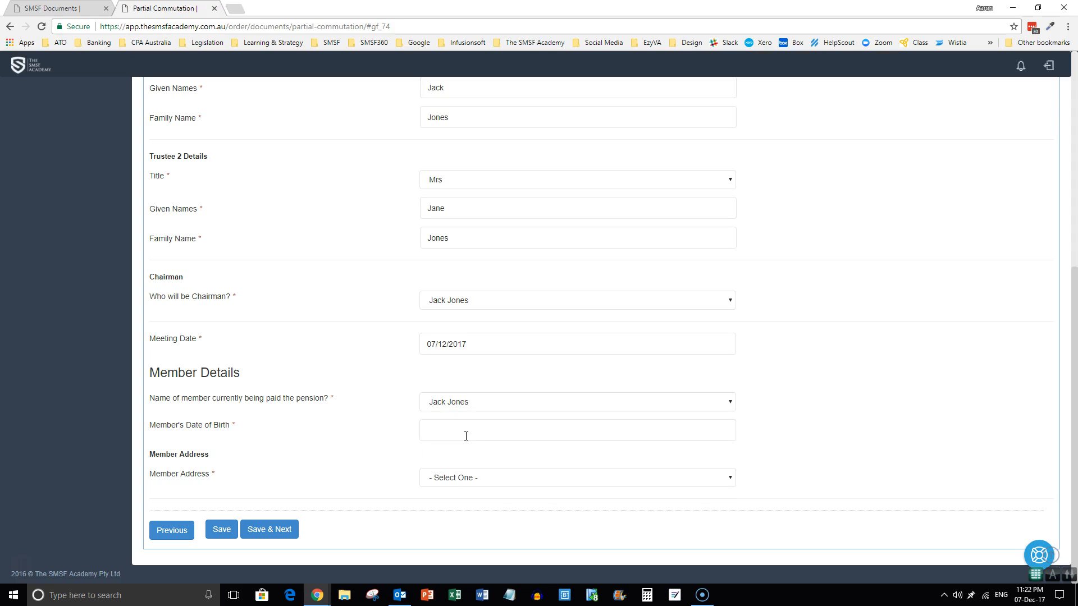
left_click(465, 435)
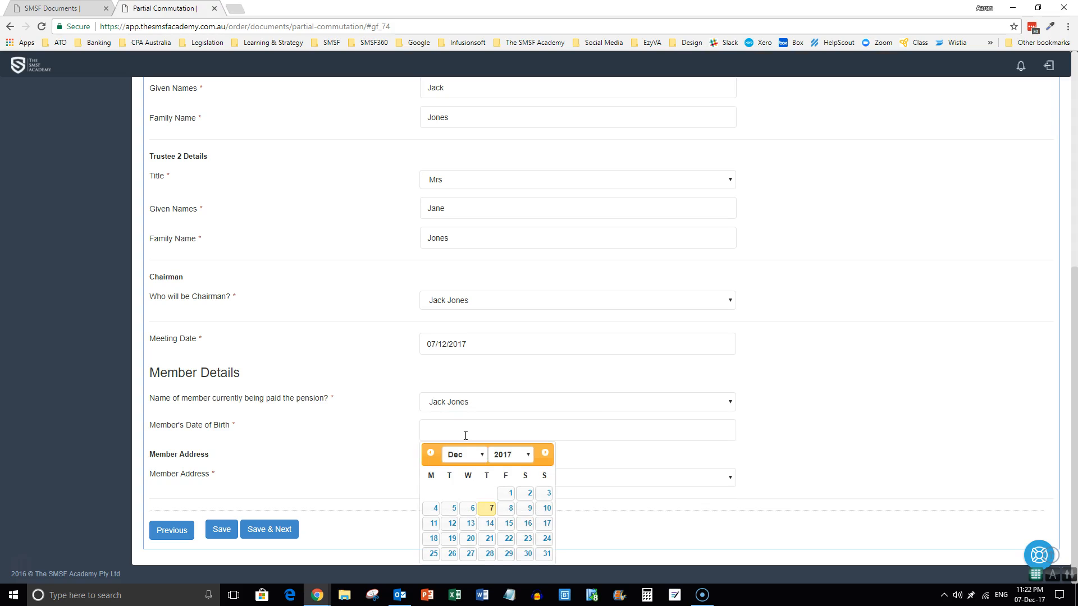
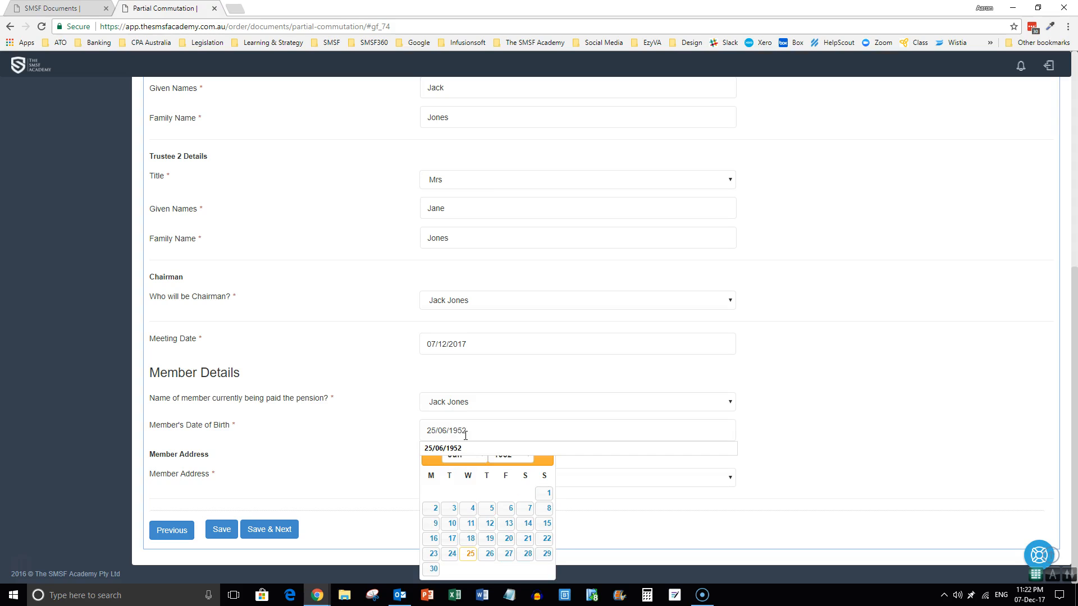
key("Tab")
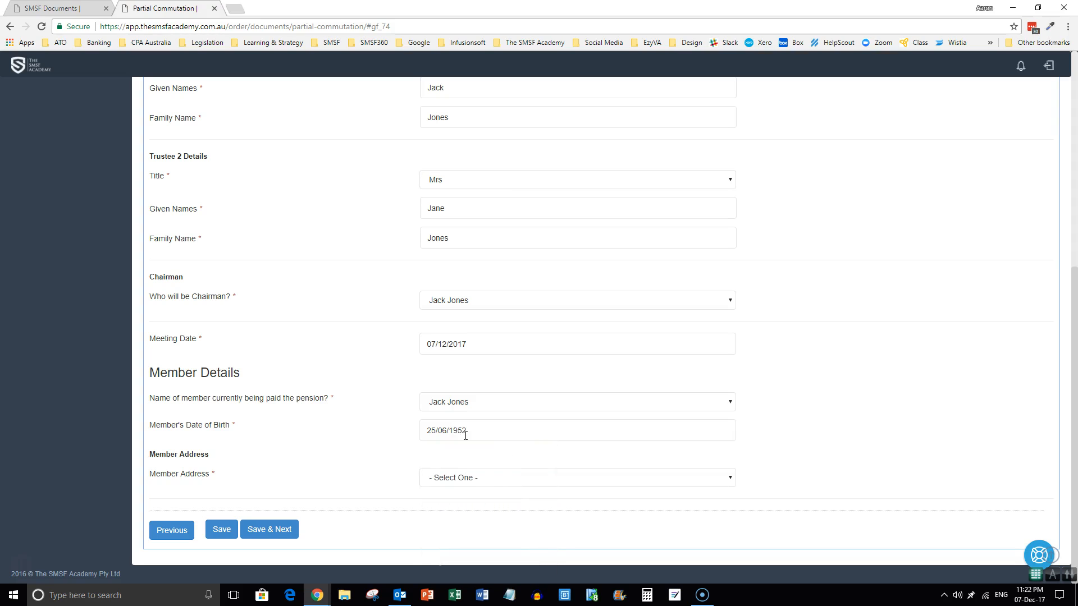
left_click(449, 483)
left_click(465, 515)
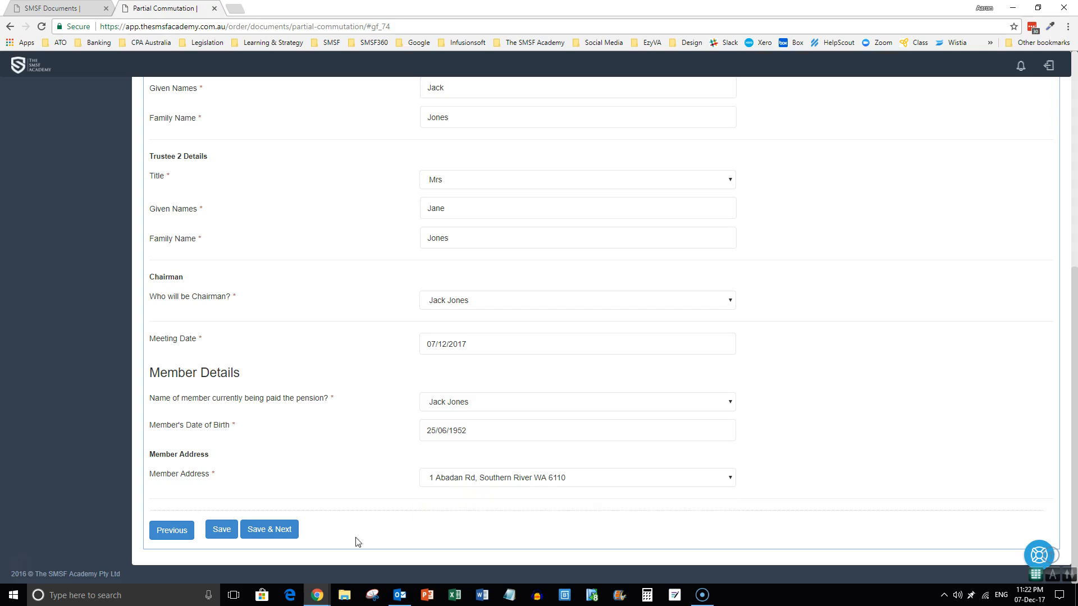
left_click(278, 532)
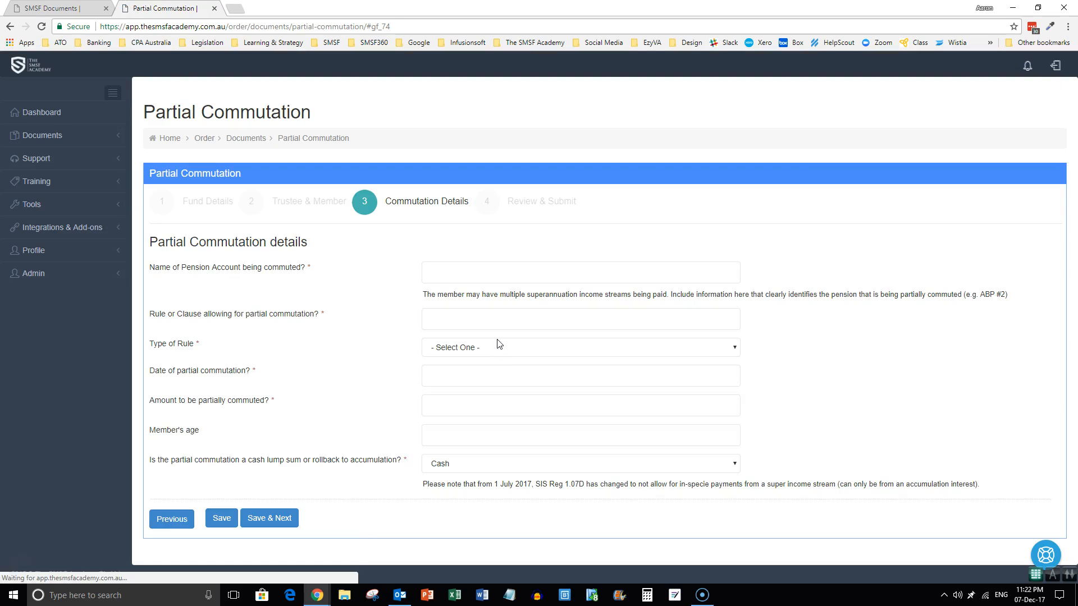
Enter pension account ABP#2 and rule/clause 25.
left_click(460, 270)
type("ABP#2")
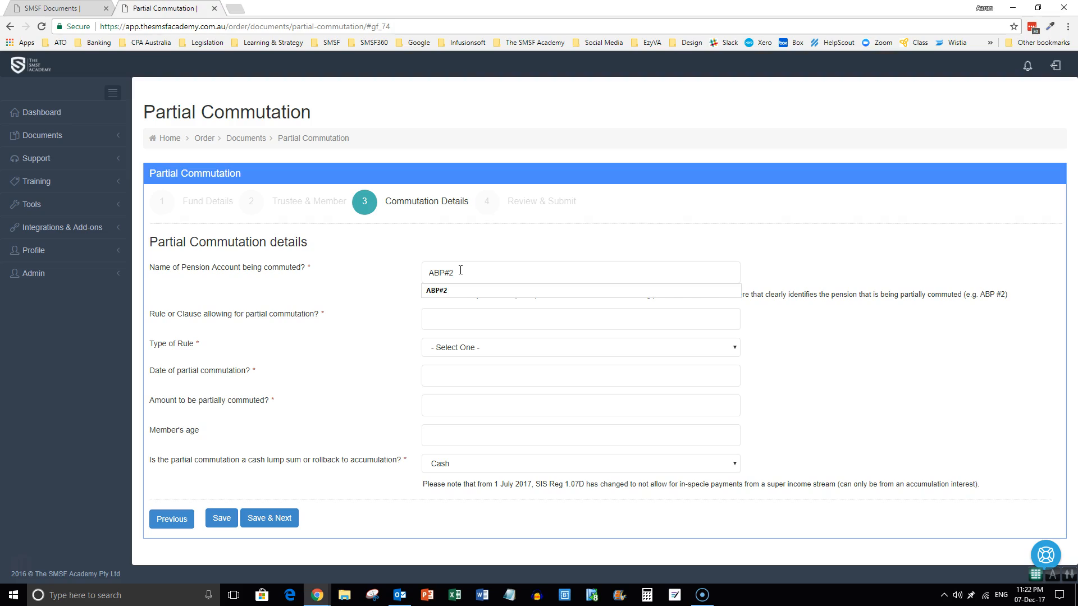
key("Tab")
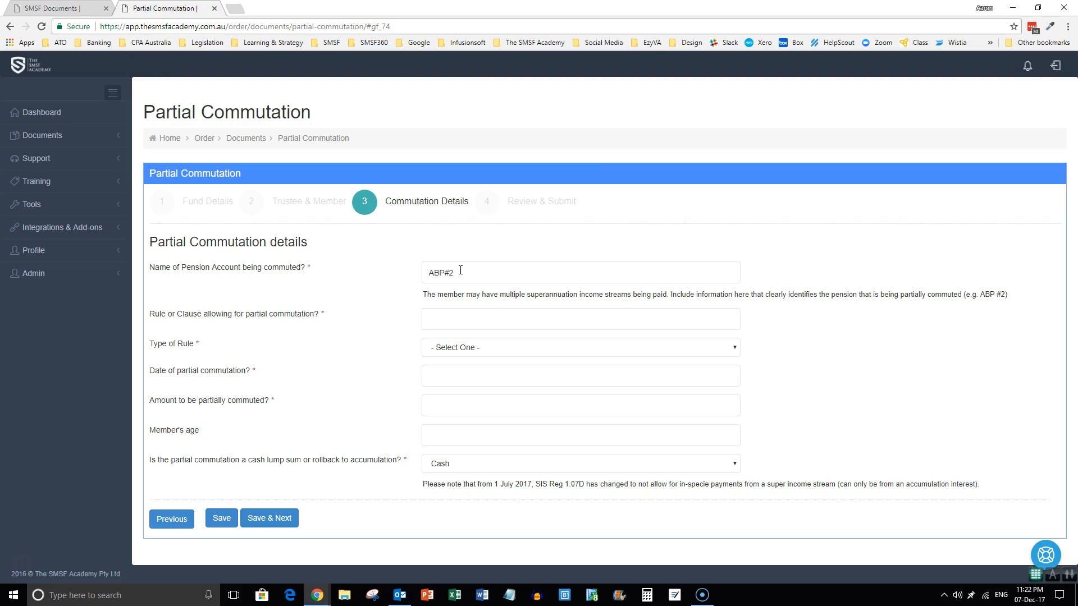
type("25")
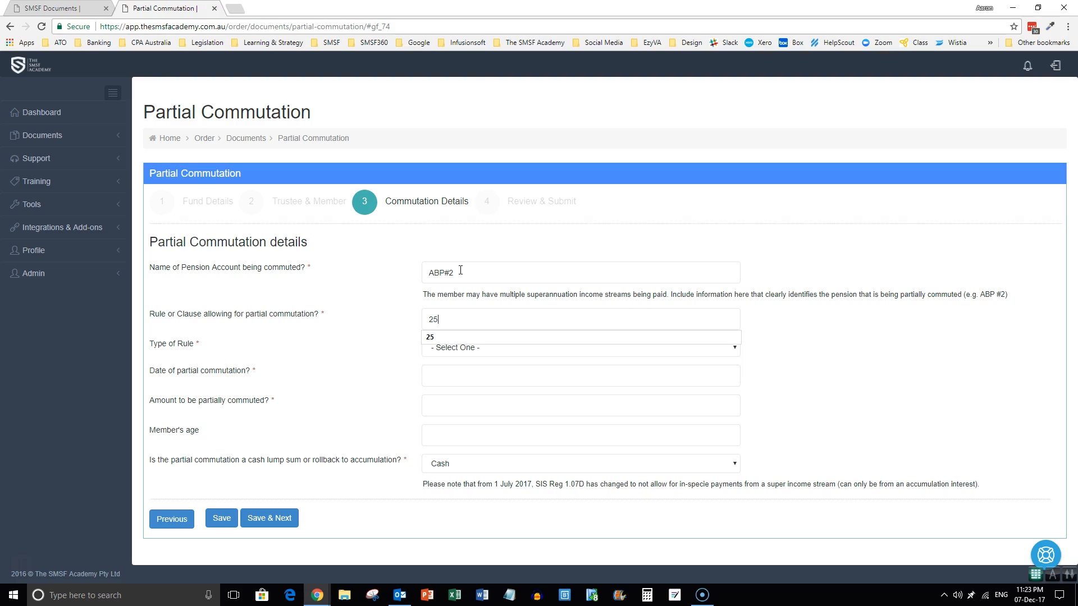
key("Tab")
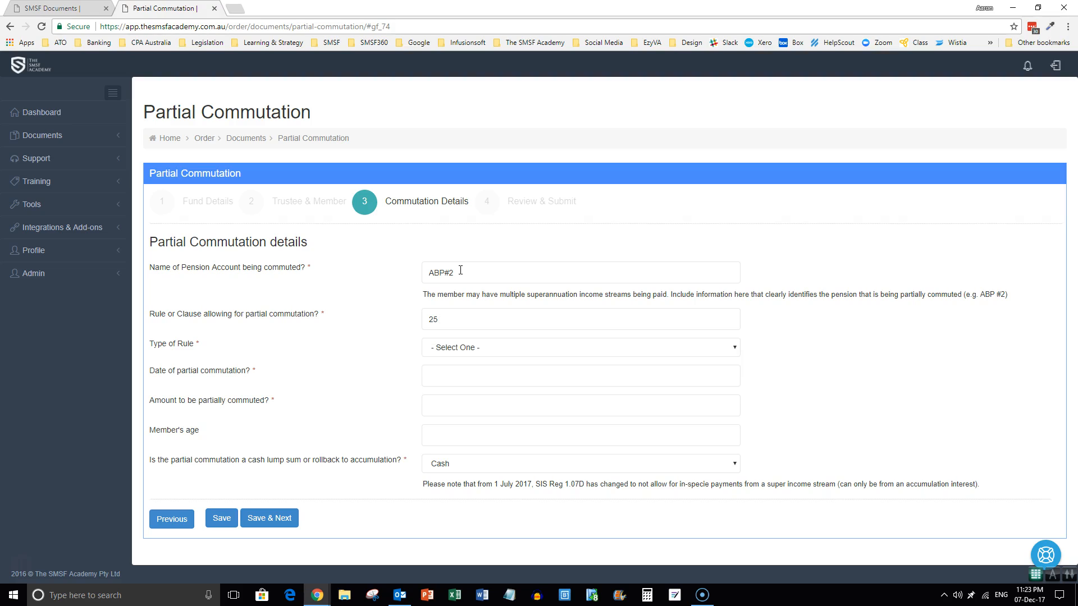
Set the rule type to Rule and the commutation date to 01/07/2016.
left_click(453, 349)
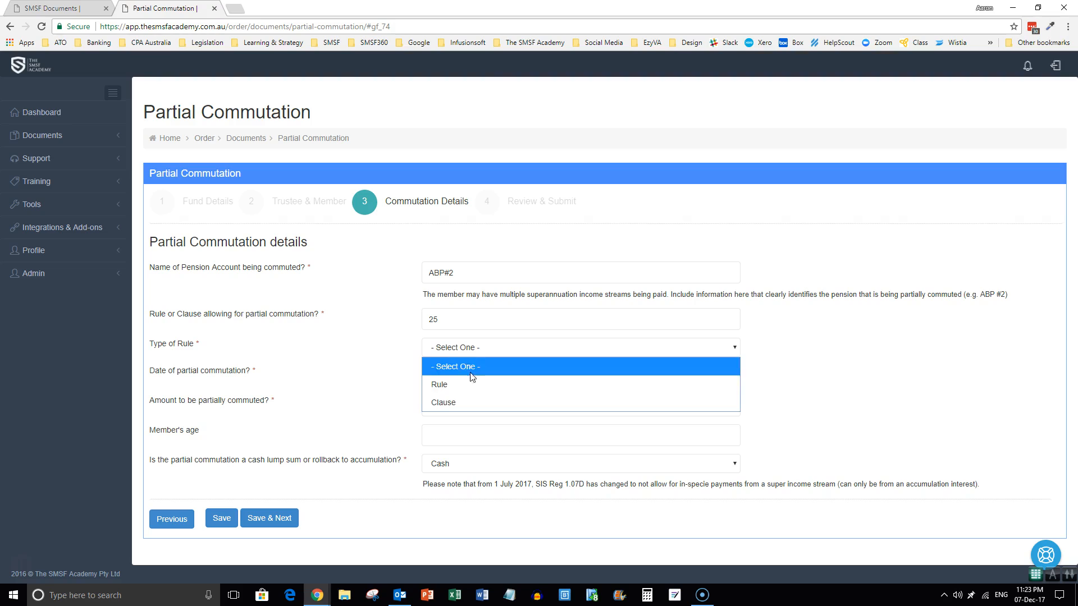
left_click(447, 384)
left_click(446, 375)
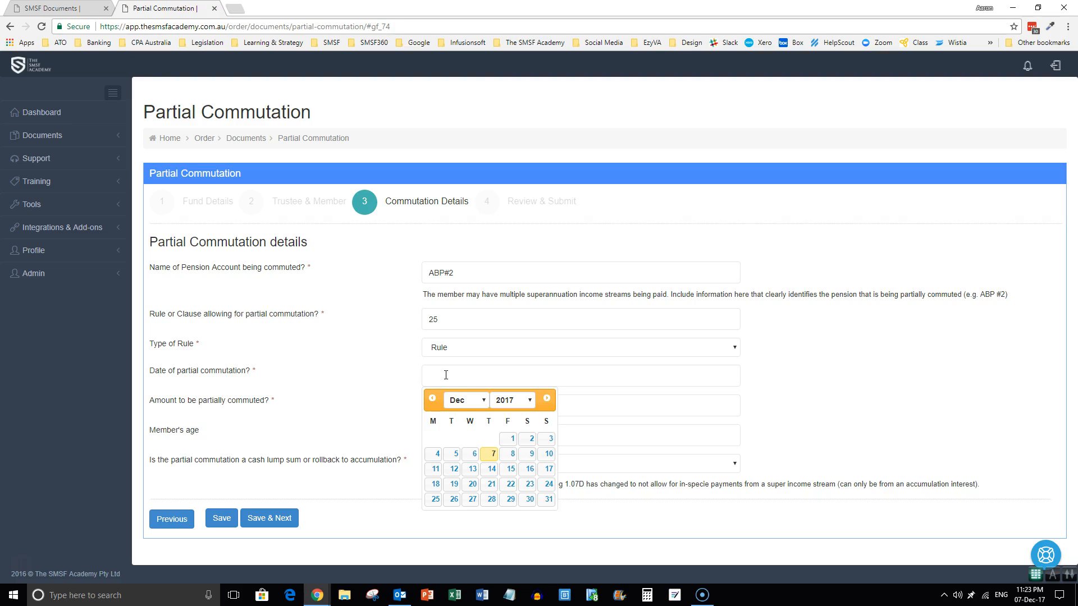
type("01")
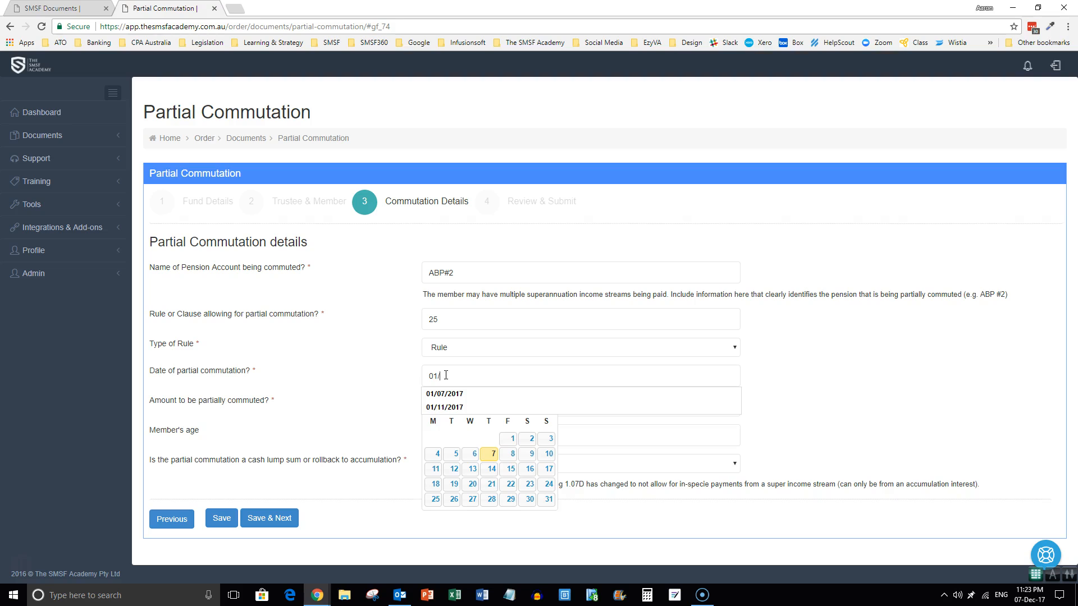
type("/07/2016")
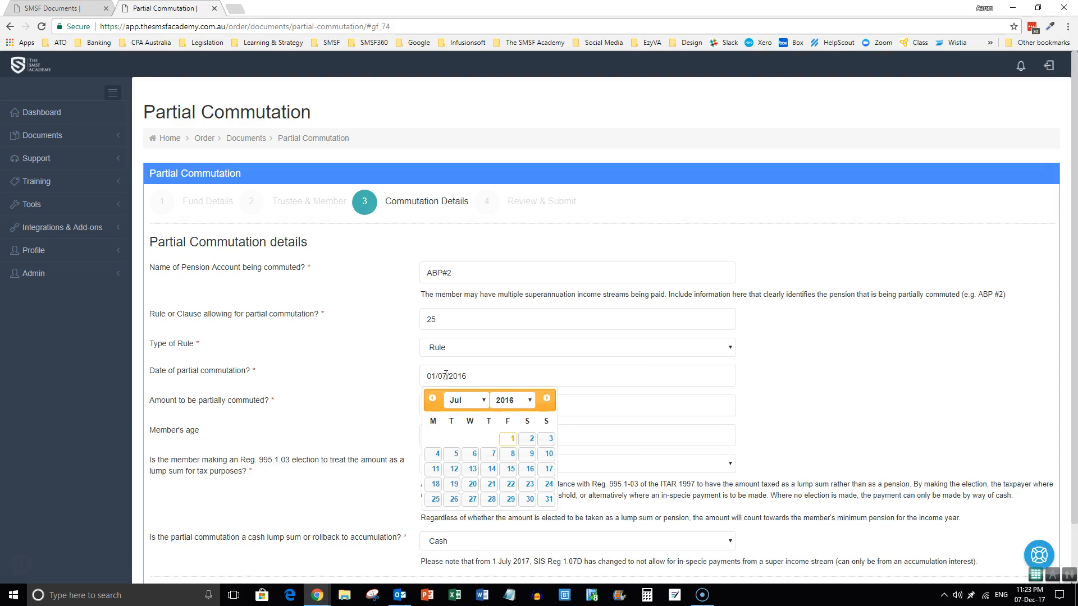
key("Tab")
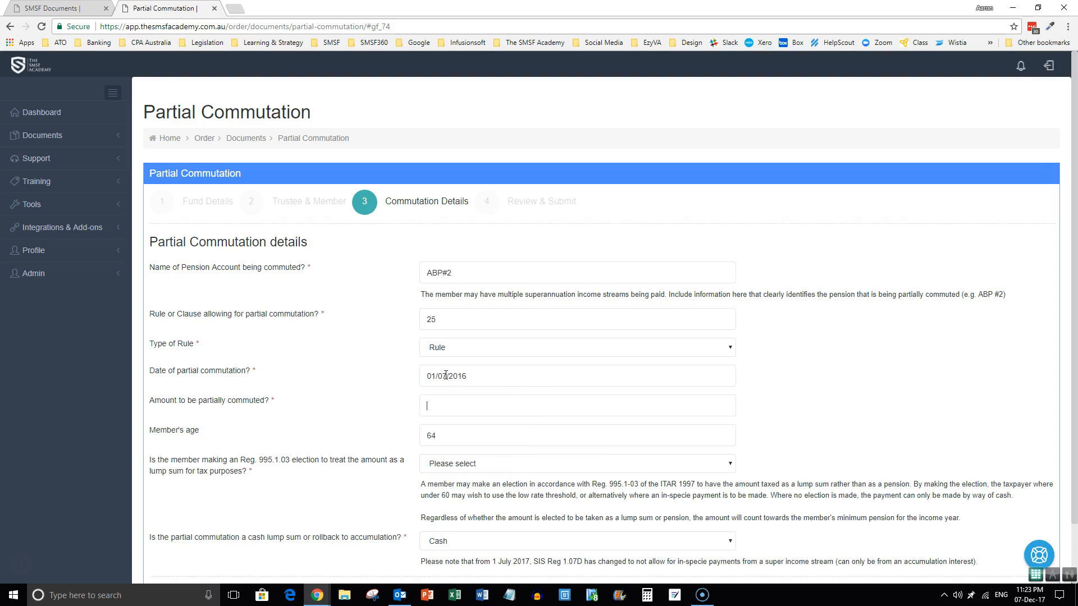
scroll(470, 414, "down", 1)
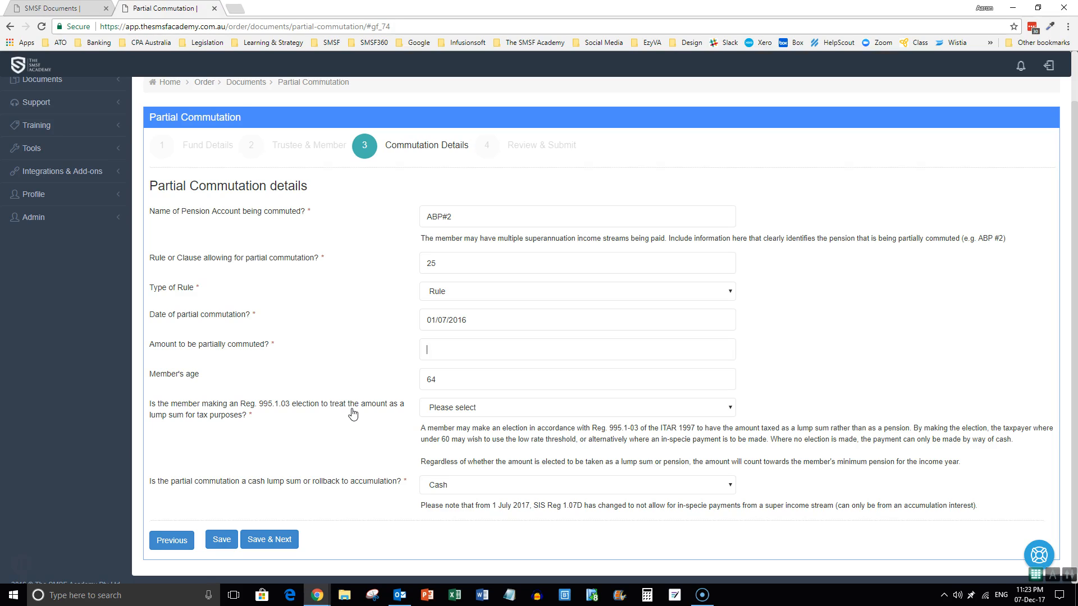
left_click(461, 487)
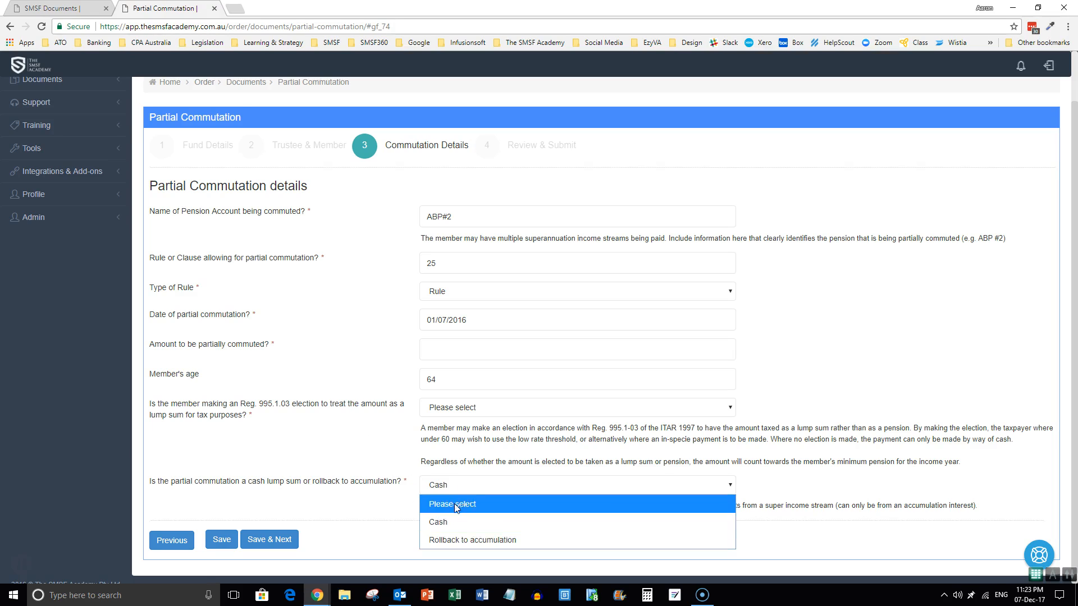
left_click(449, 487)
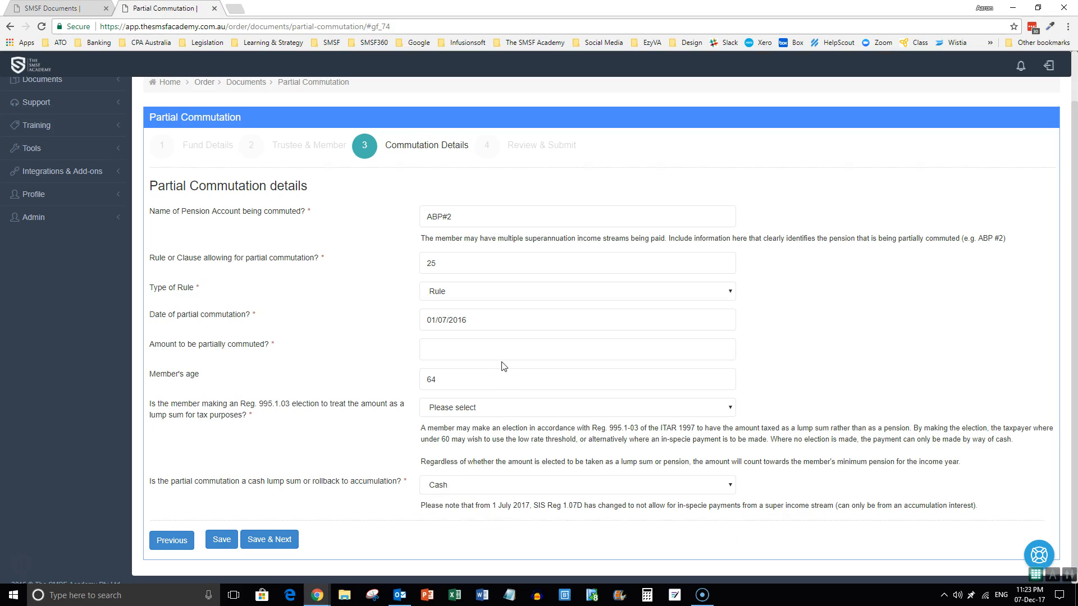
Change the commutation date's year so it reads 01/07/2017.
left_click(478, 315)
key("BackSpace")
type("7")
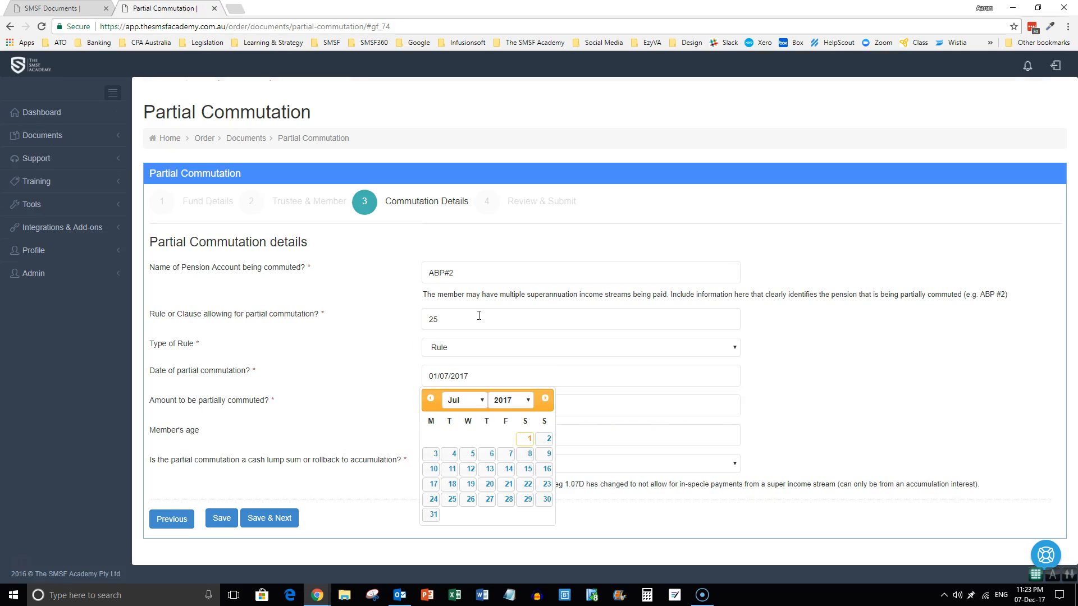
left_click(499, 336)
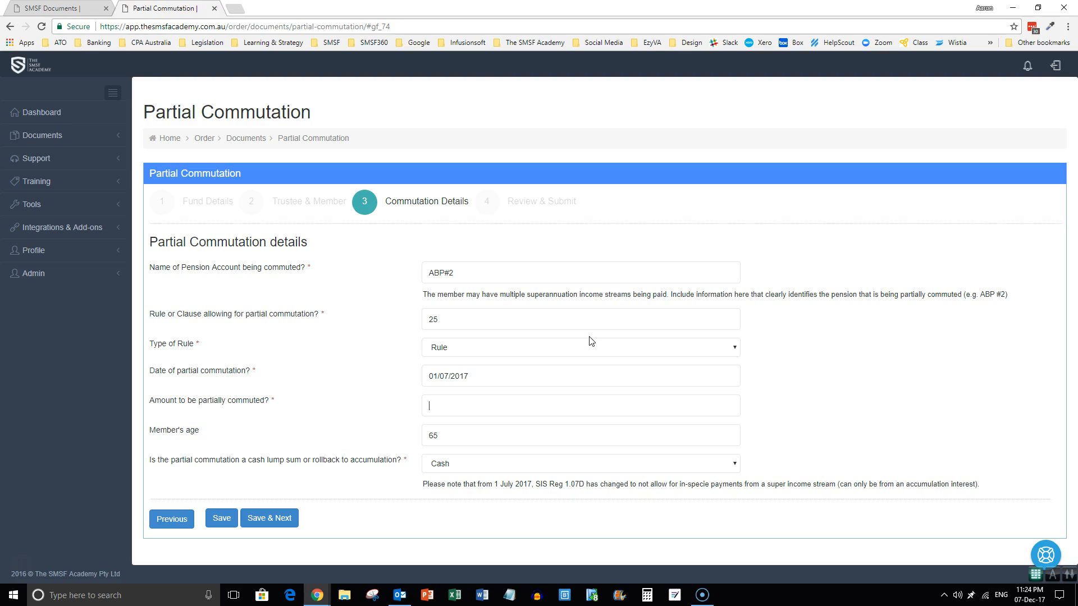
Set the amount to $150,000.00 paid as Cash and save the step.
type("150000")
key("Tab")
left_click(461, 468)
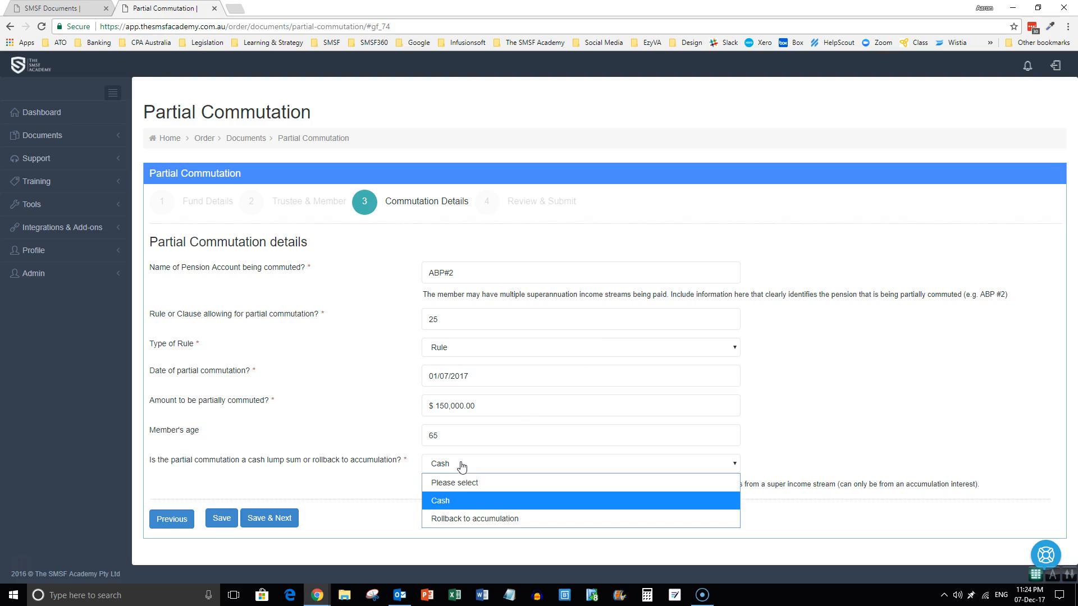
left_click(442, 501)
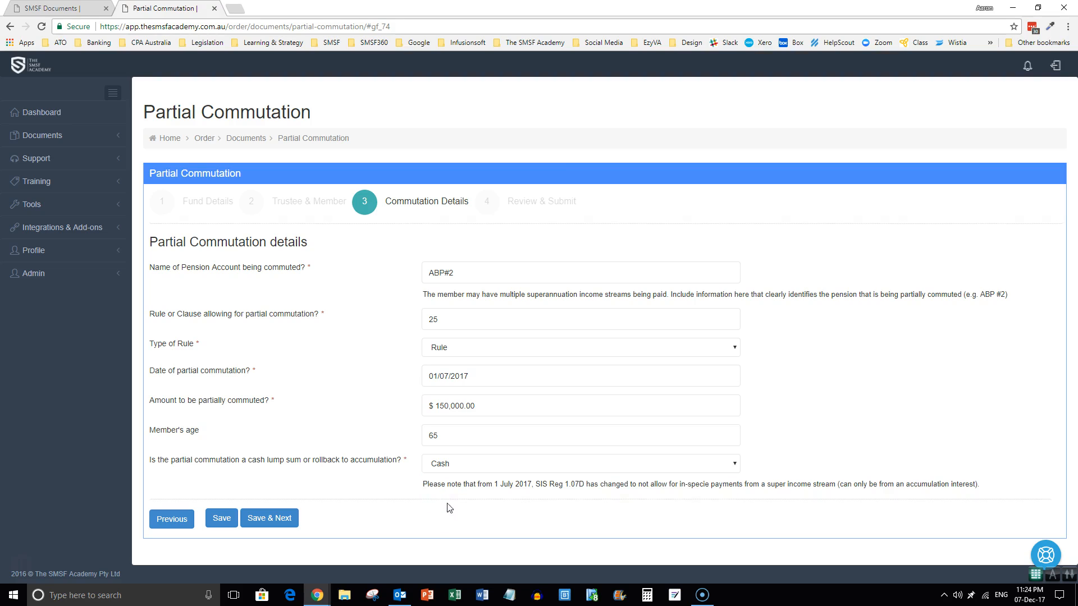
left_click(282, 523)
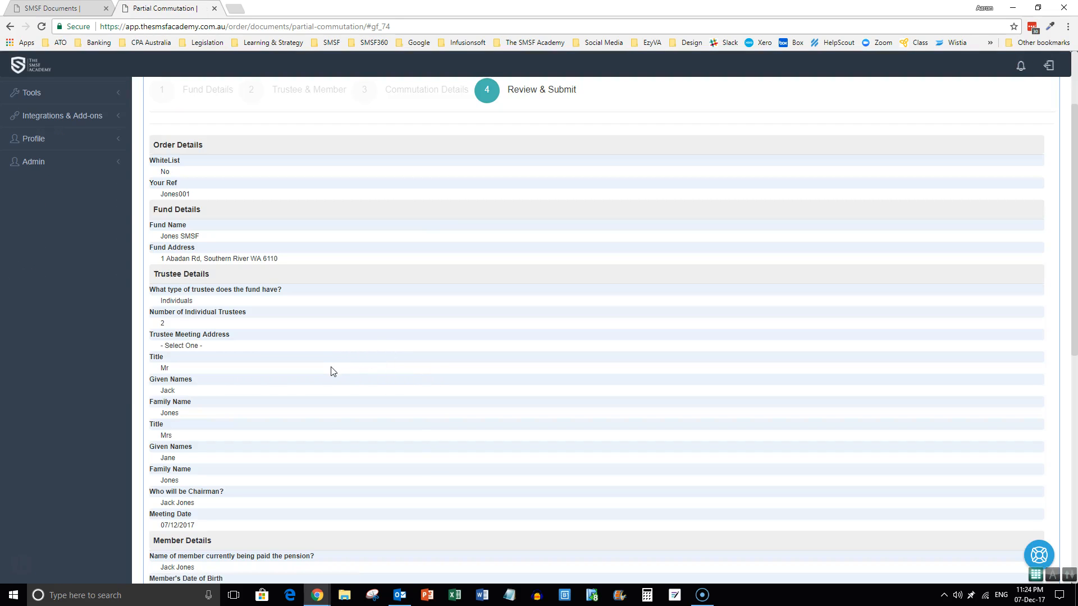
Submit the reviewed Partial Commutation order from the bottom of Review & Submit.
scroll(333, 371, "down", 9)
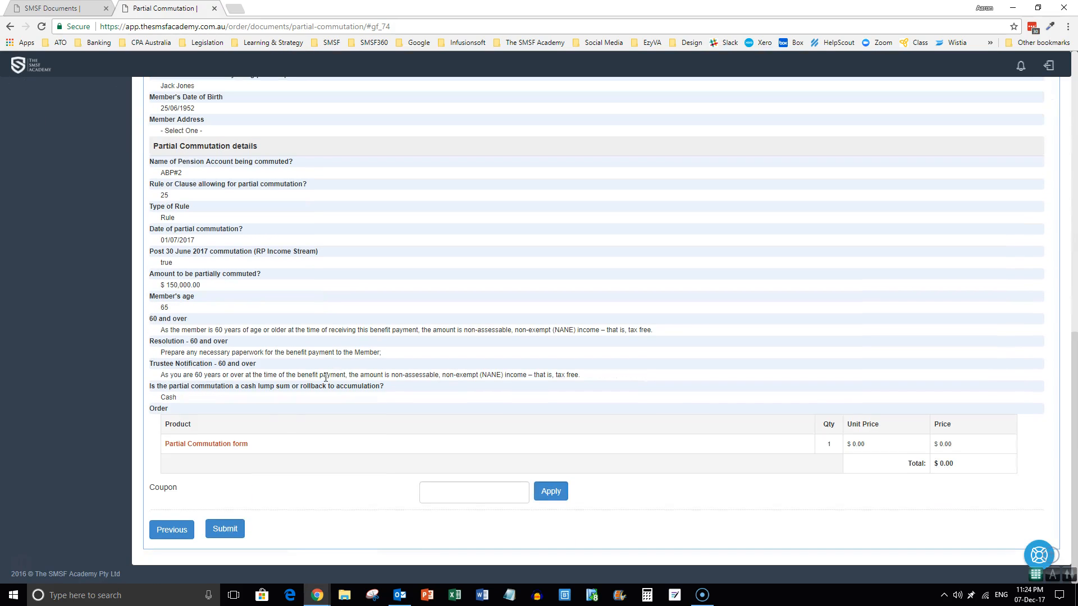
left_click(227, 532)
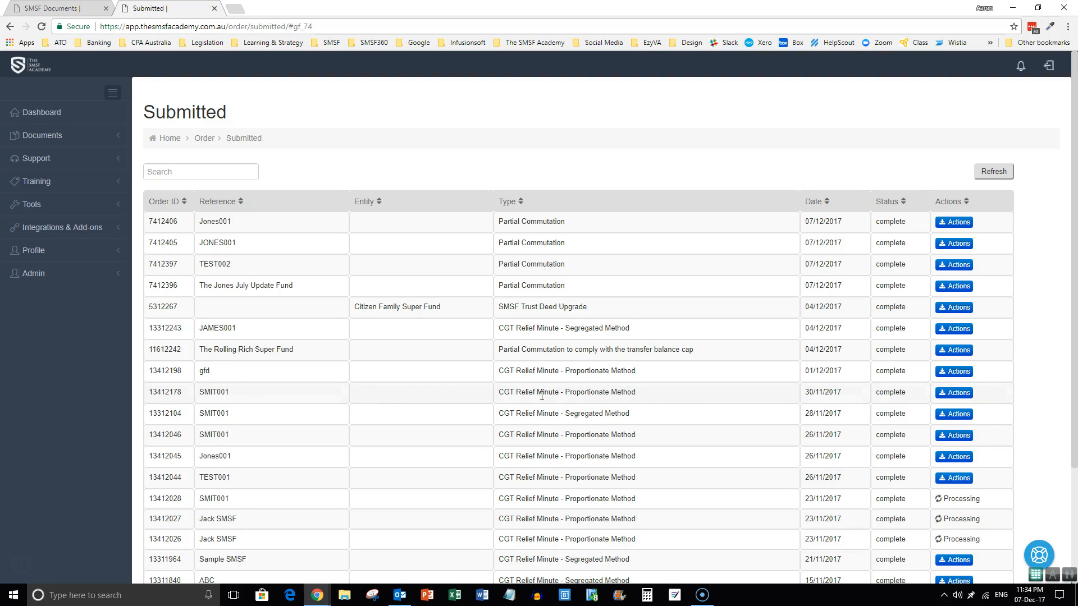
Open the Documents for the top Jones001 order in the Submitted list.
left_click(973, 223)
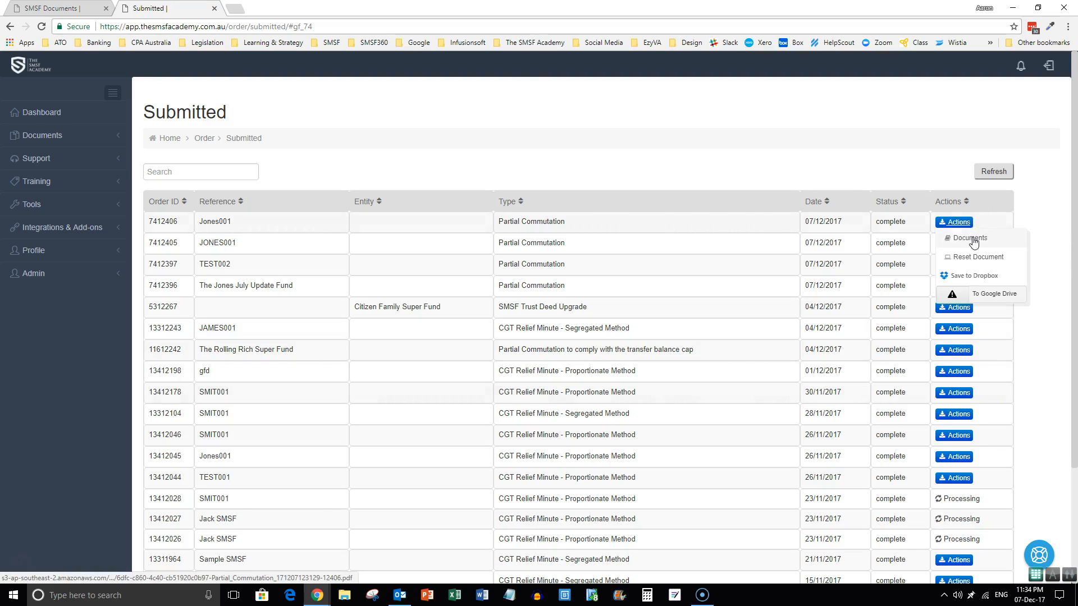
left_click(972, 238)
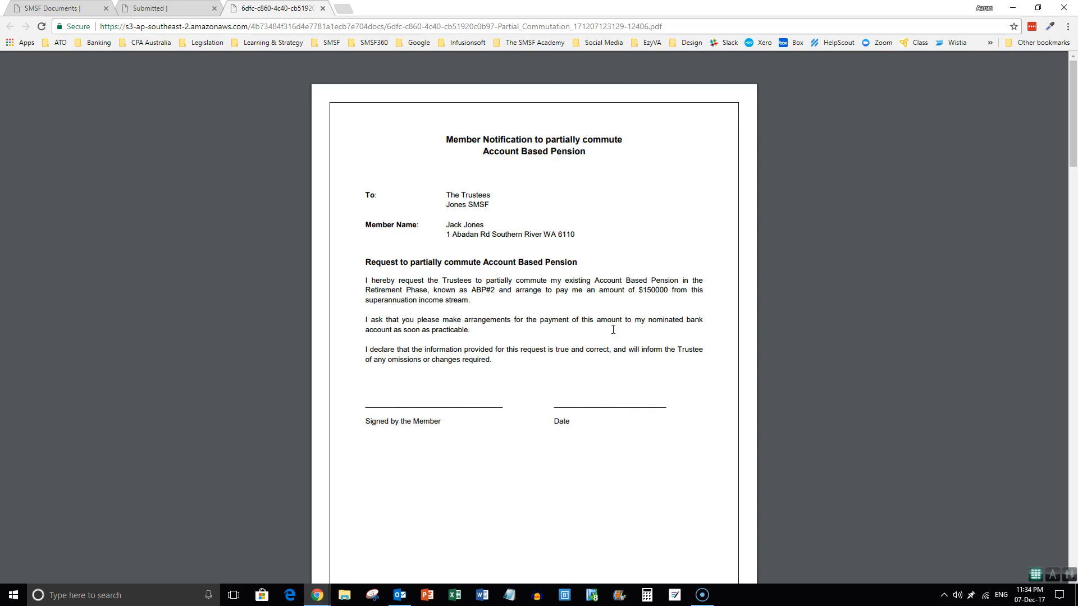
Scroll the PDF past the member's request to the trustees' meeting minutes.
scroll(635, 329, "down", 9)
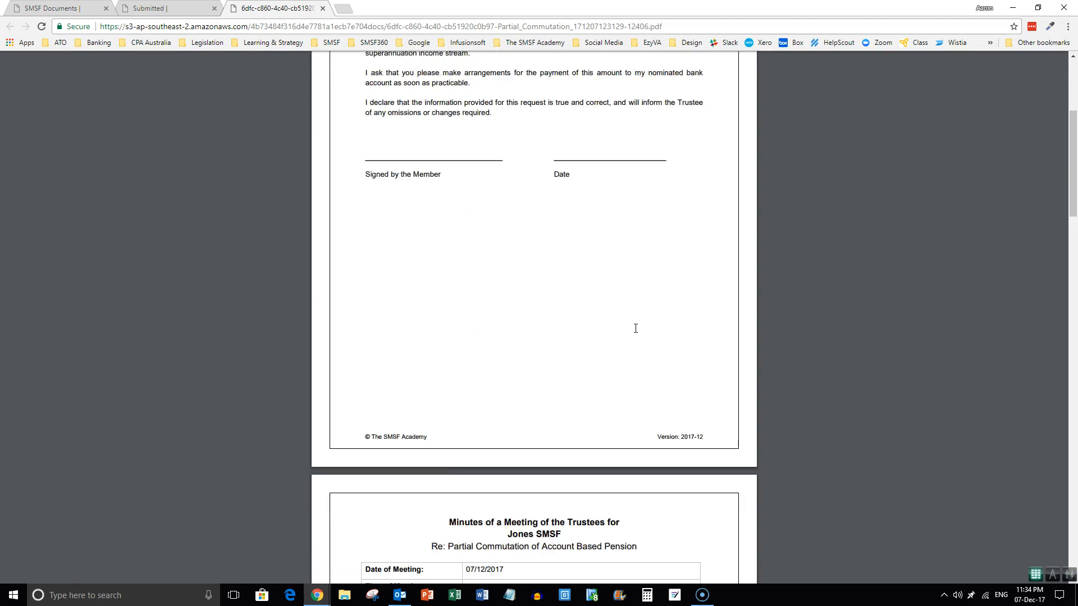
scroll(635, 329, "down", 3)
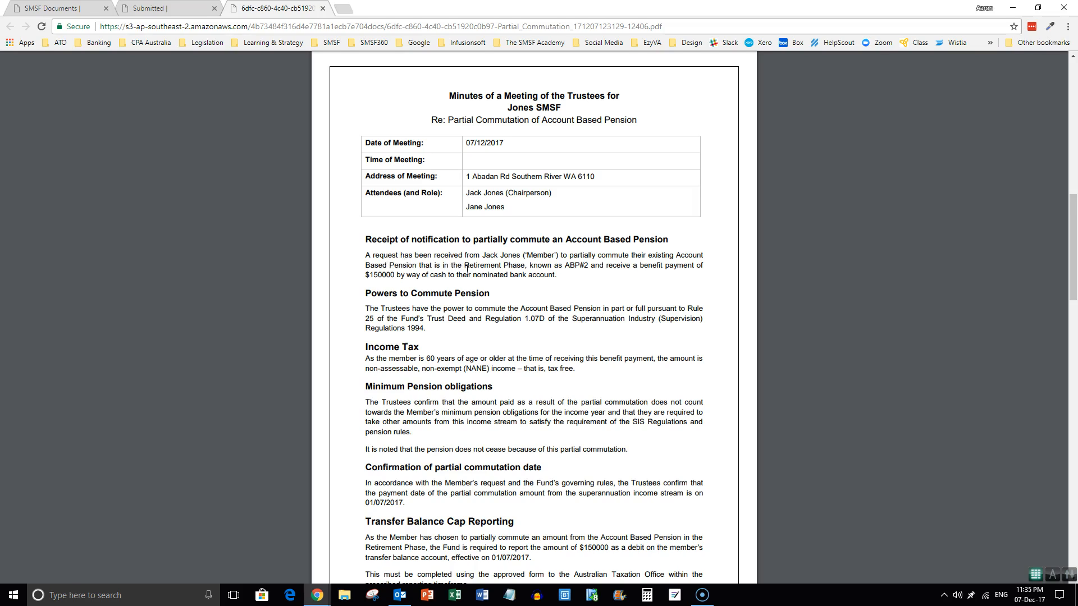
Scroll through the minutes to the six resolutions and chairperson signature line.
scroll(469, 271, "down", 1)
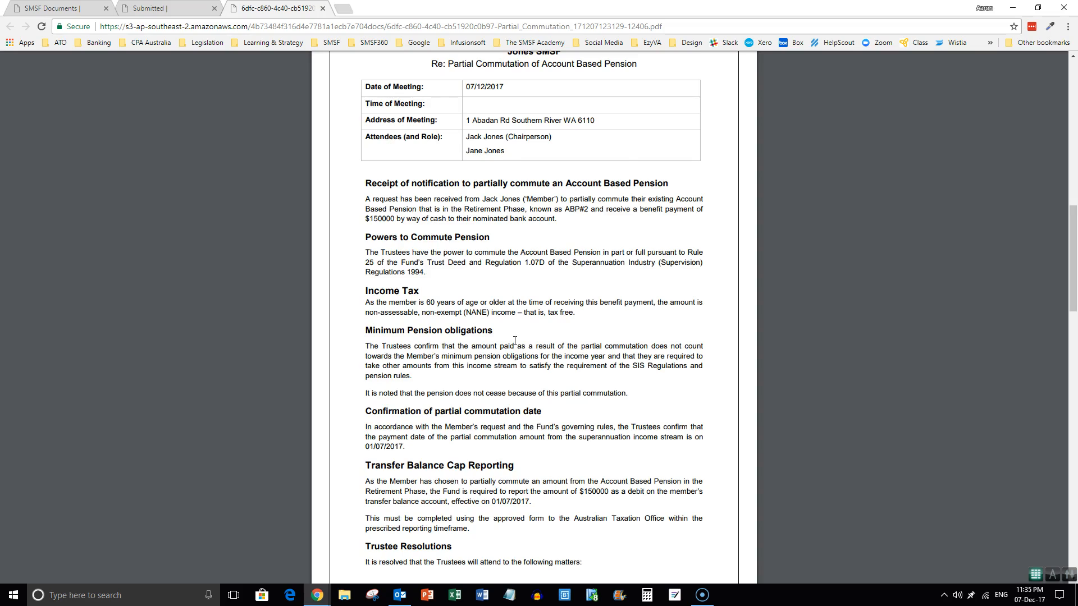
scroll(515, 340, "down", 1)
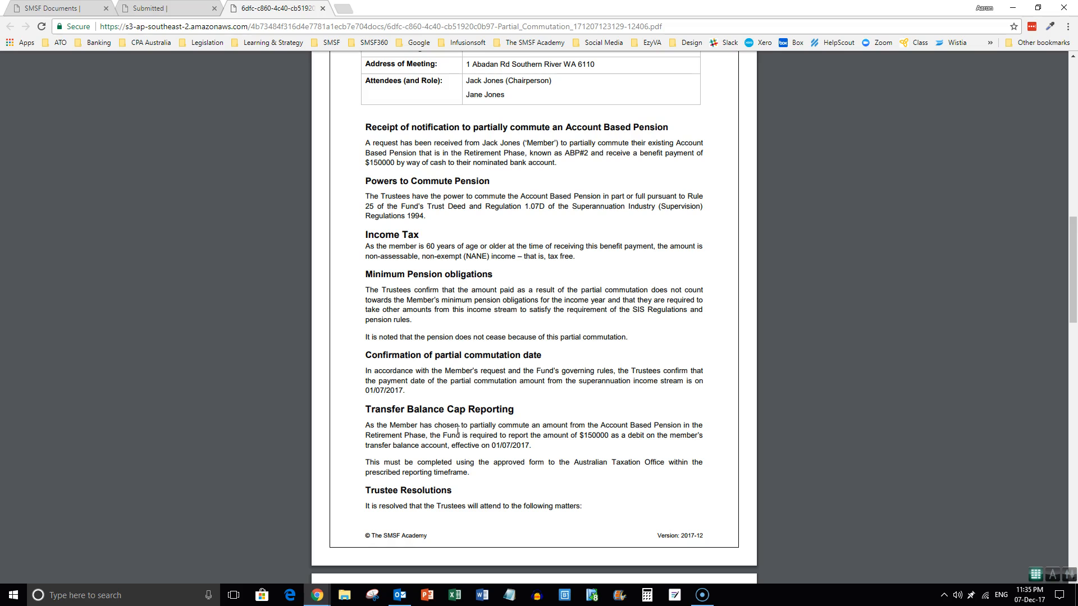
scroll(459, 430, "down", 8)
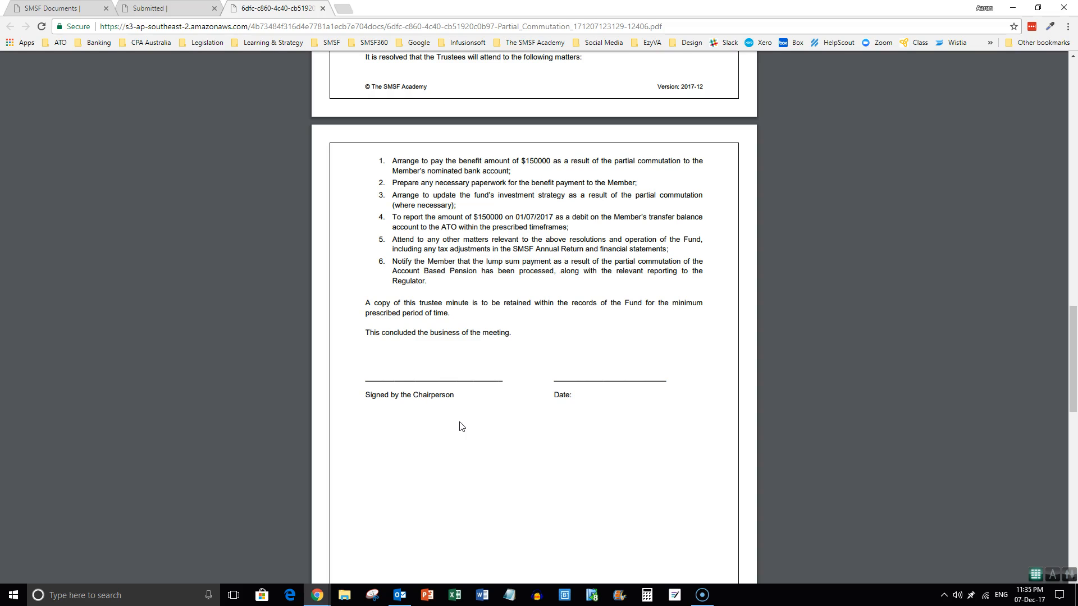
Scroll to the Trustee Notification of Partial Commutation page confirming the $150000 lump sum.
scroll(461, 427, "down", 12)
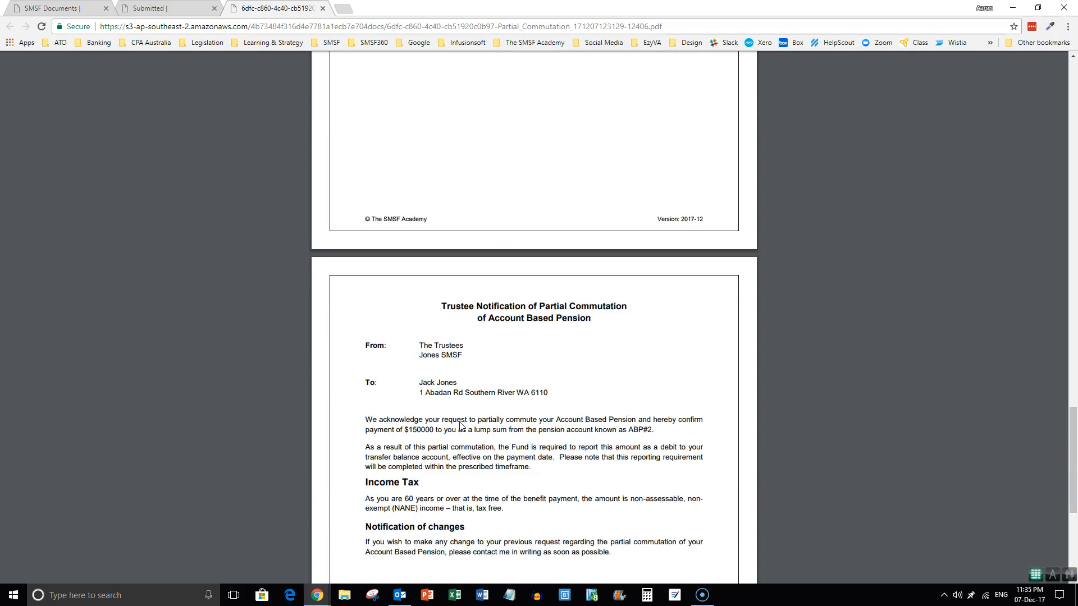